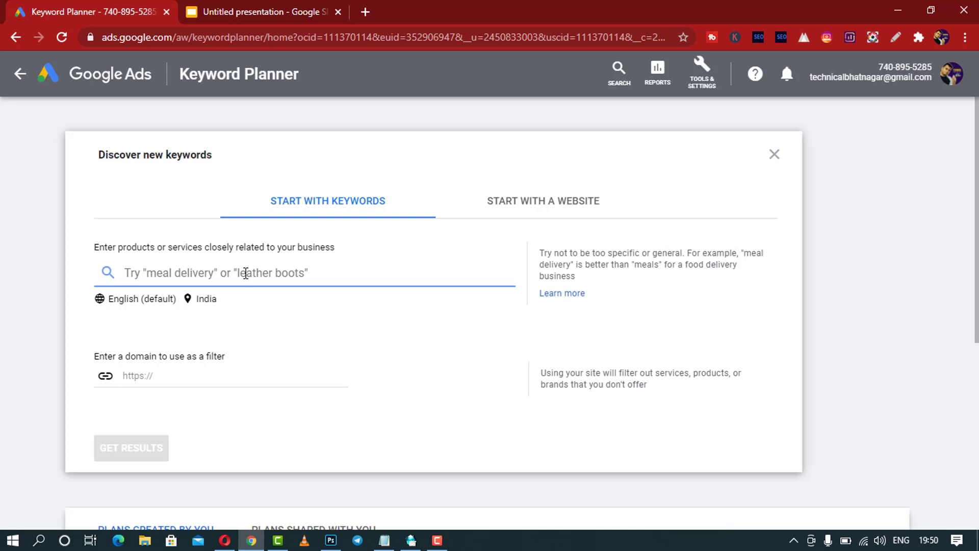
- Get new keyword ideas for the term "youtube keywords", using the default language and India as location
text(youtube )
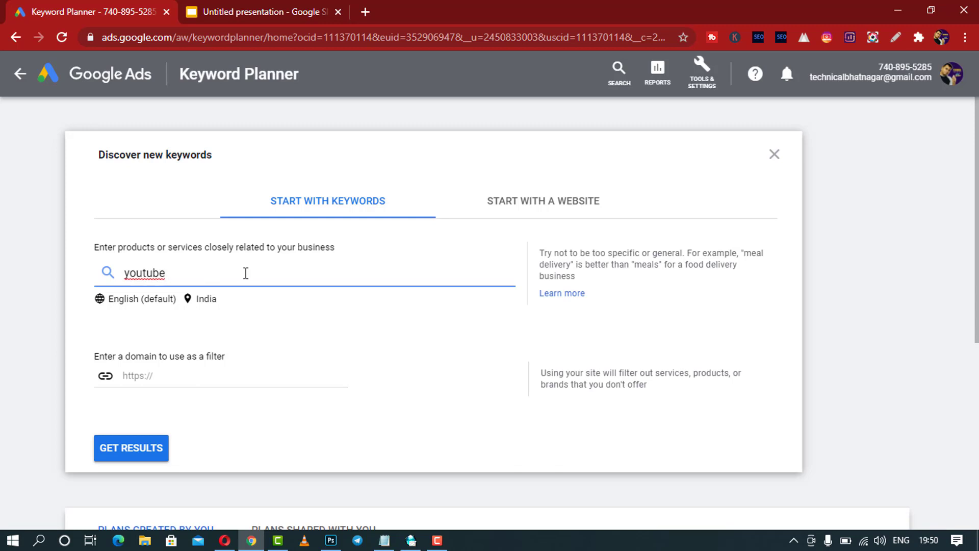
text(keywords)
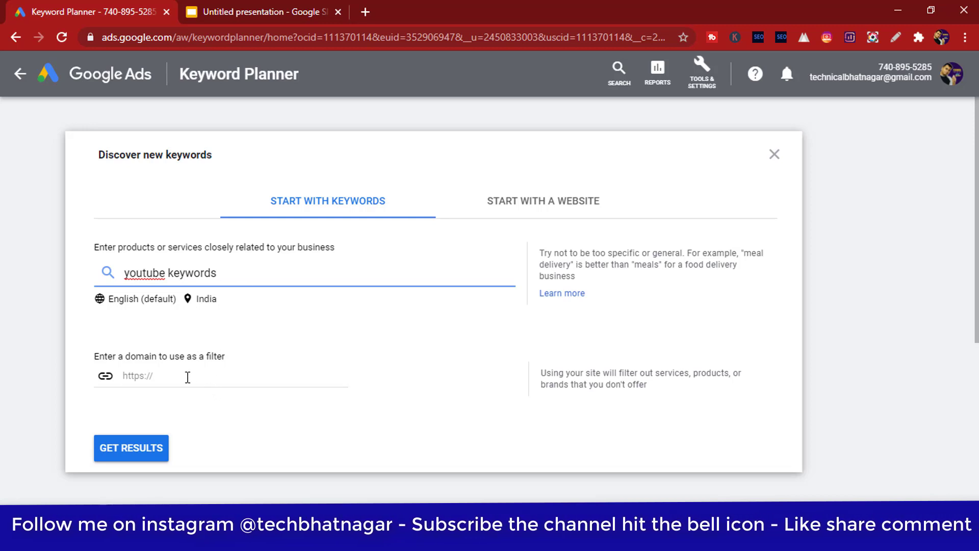
click(131, 448)
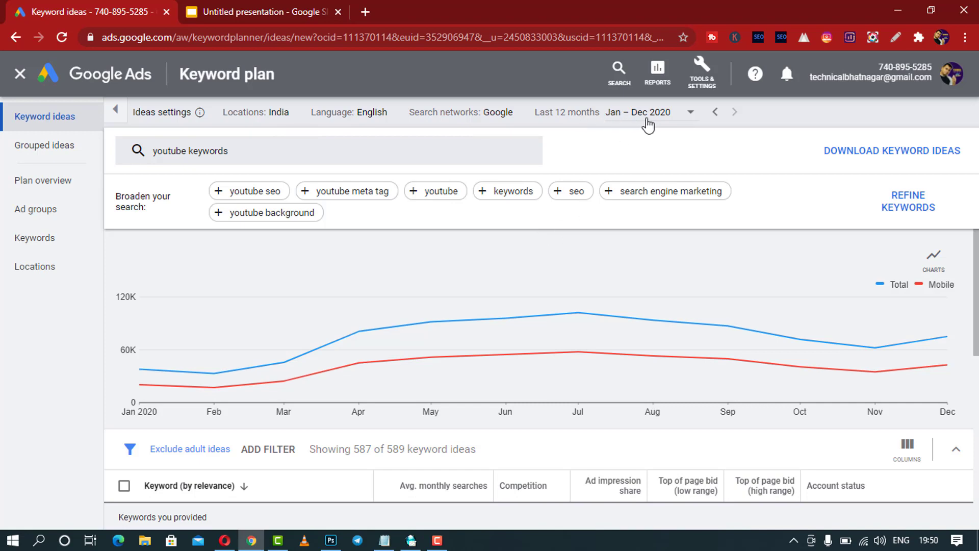
- Examine the keyword ideas for their average monthly searches, competition and top of page bids
scroll(674, 267, down, 4)
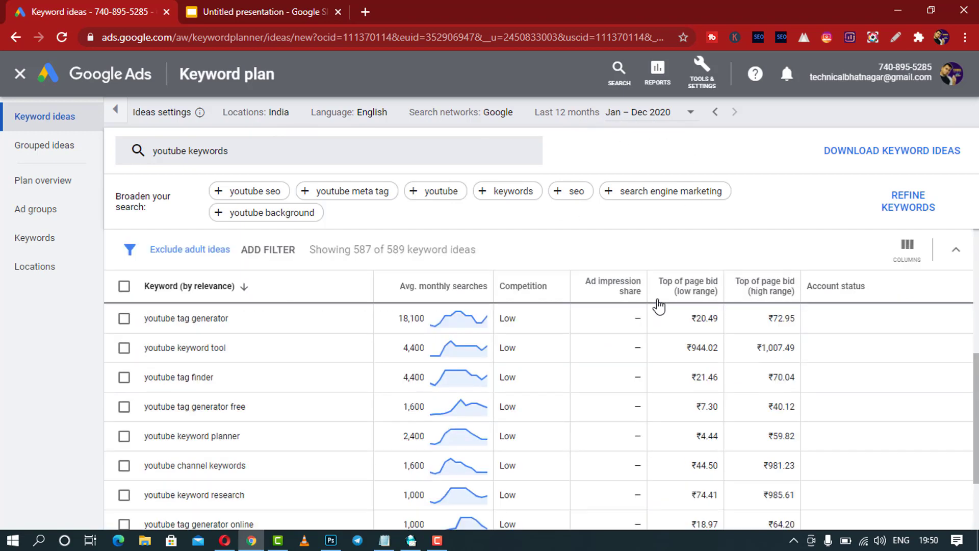
scroll(659, 306, up, 3)
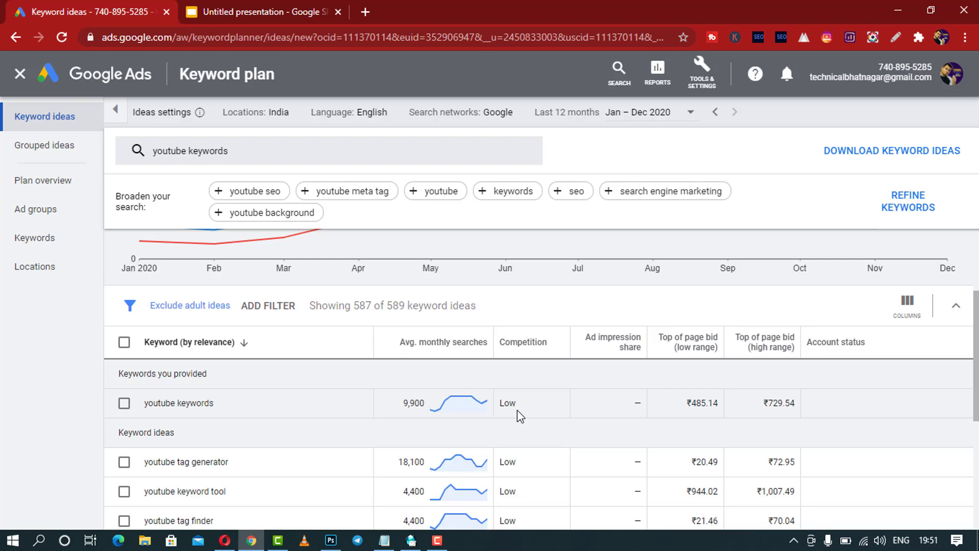
scroll(517, 410, down, 1)
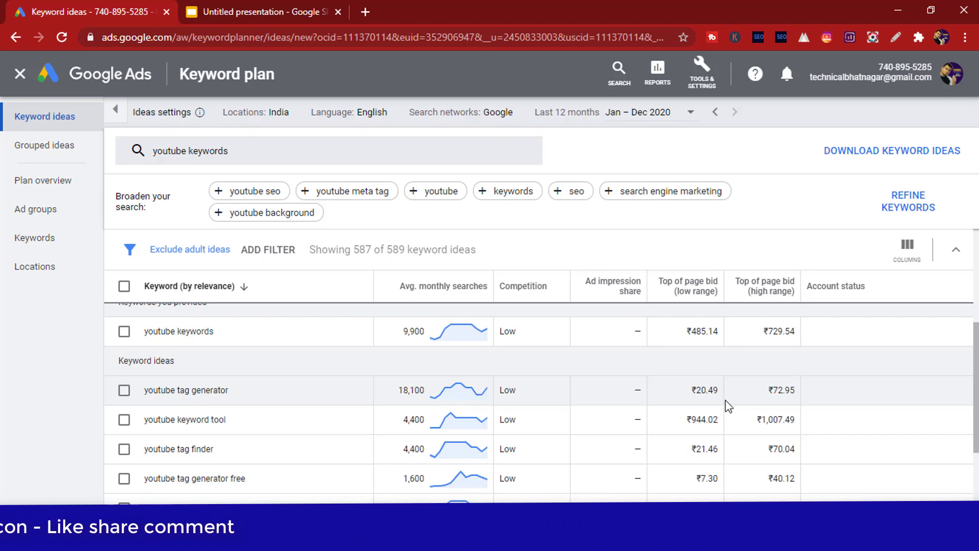
scroll(705, 432, down, 3)
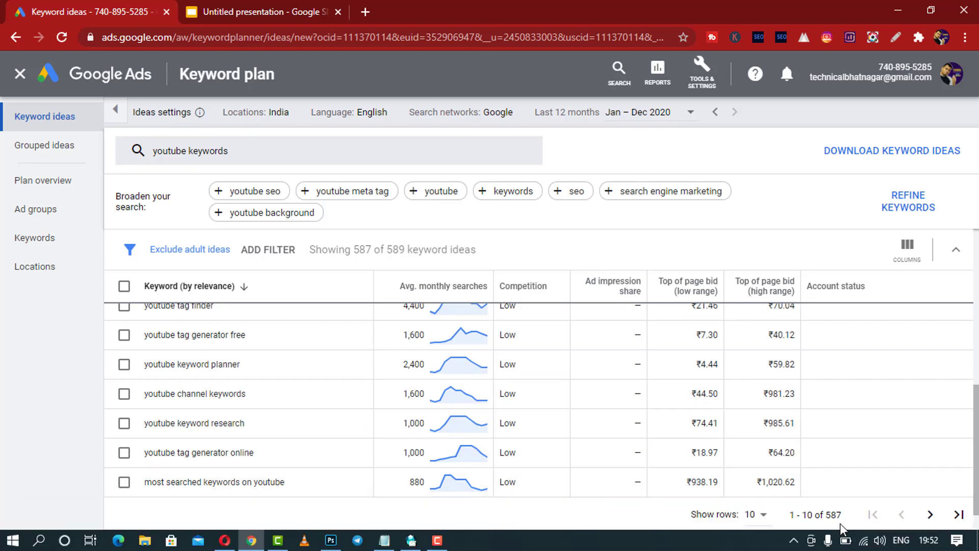
scroll(723, 403, up, 5)
scroll(723, 431, down, 2)
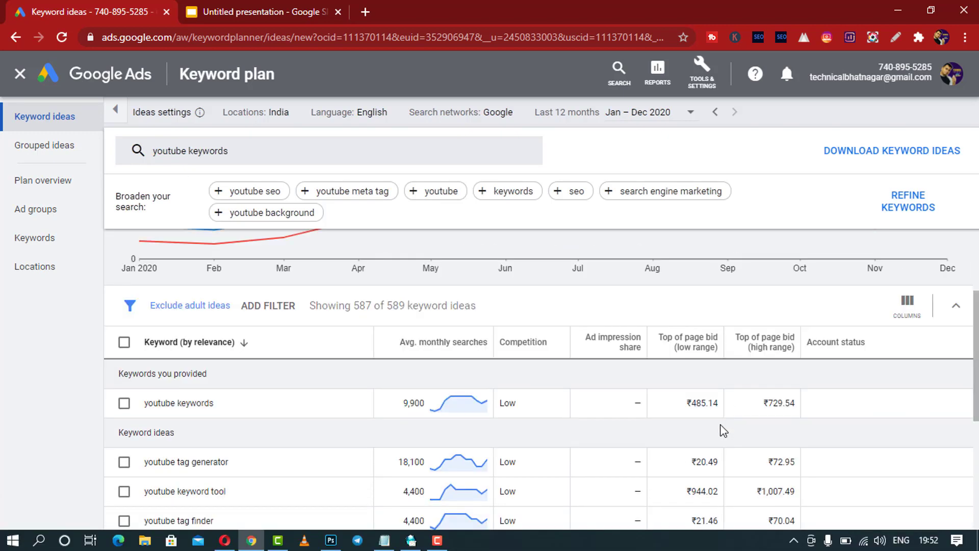
- Try sorting the keyword ideas by low-range top of page bid and by competition in both directions
click(704, 345)
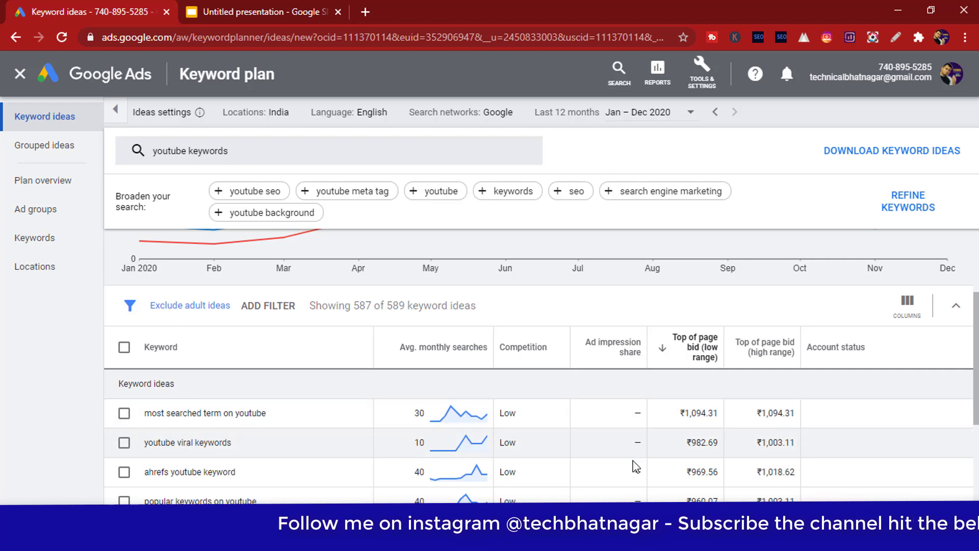
click(543, 352)
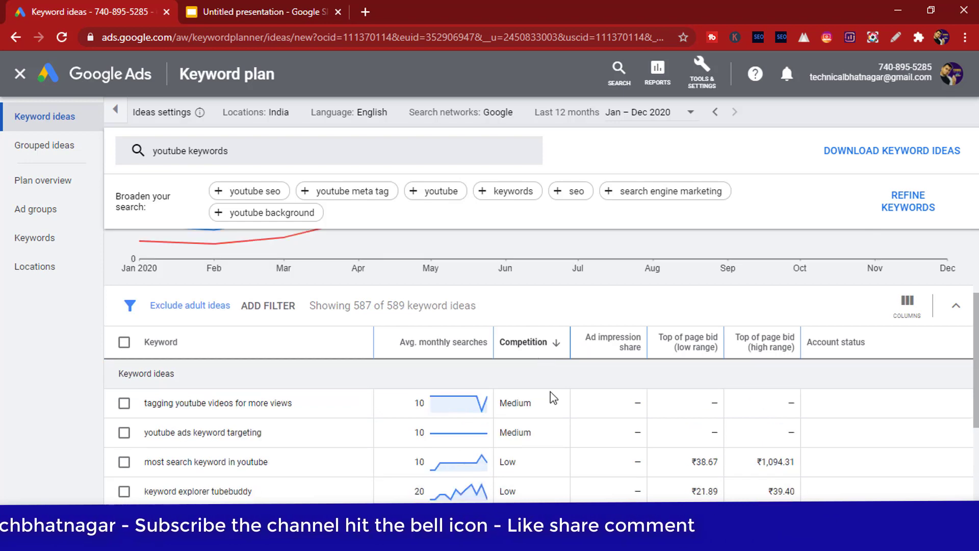
scroll(553, 402, down, 1)
scroll(549, 383, up, 3)
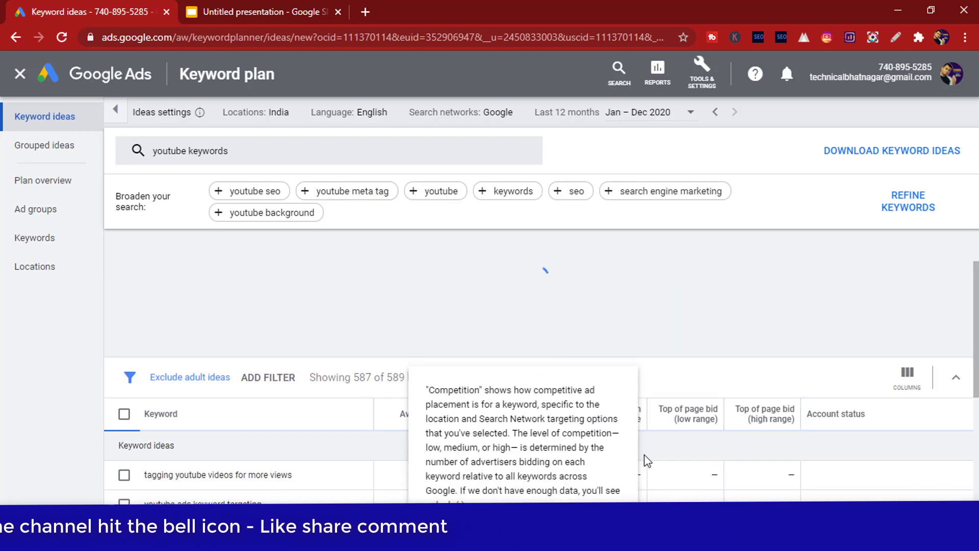
click(533, 414)
scroll(760, 457, down, 1)
scroll(760, 456, down, 3)
scroll(758, 455, up, 3)
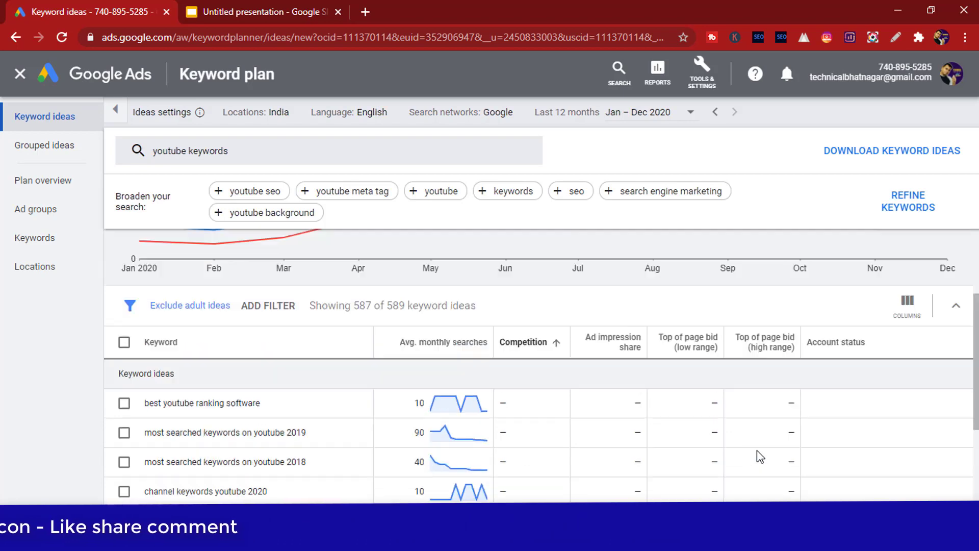
click(543, 347)
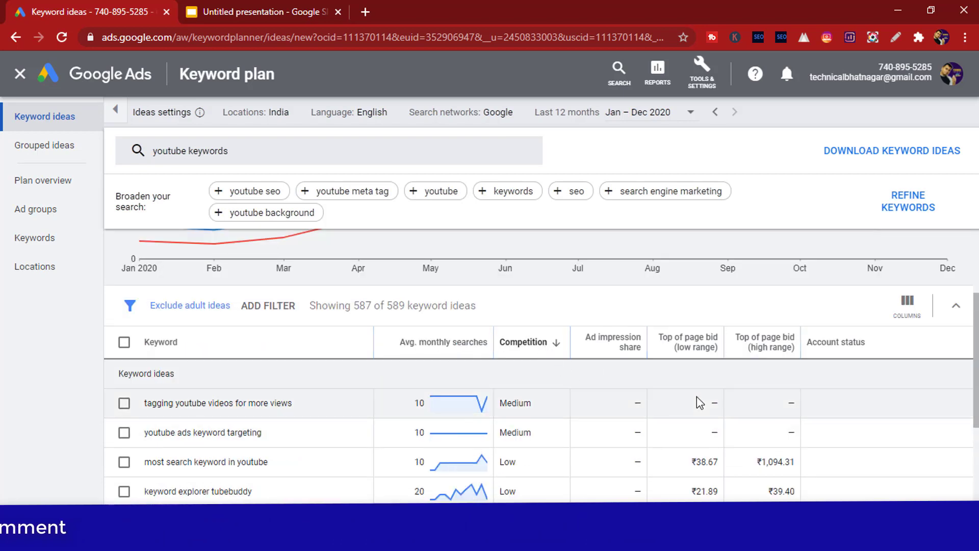
- Sort the keyword ideas by average monthly searches from highest to lowest and review the list
click(433, 342)
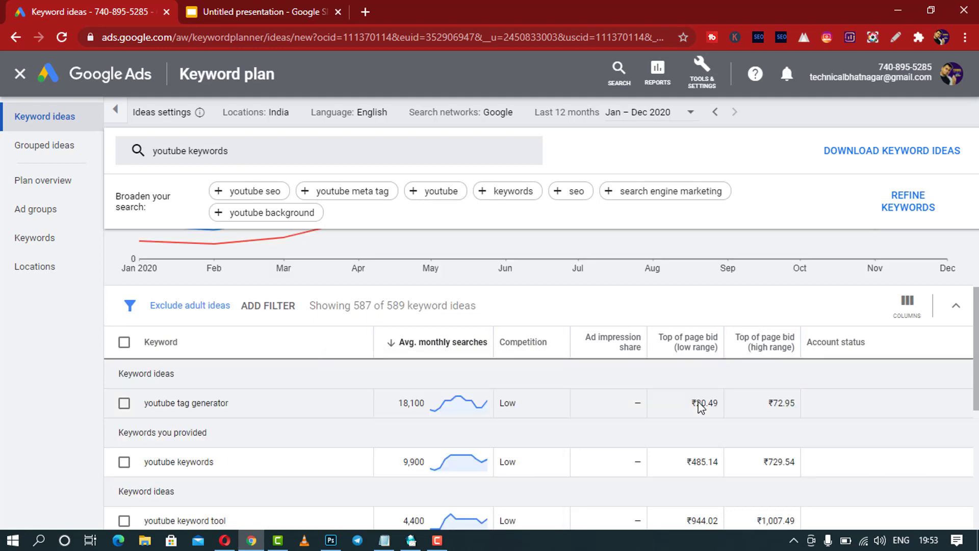
scroll(700, 403, down, 1)
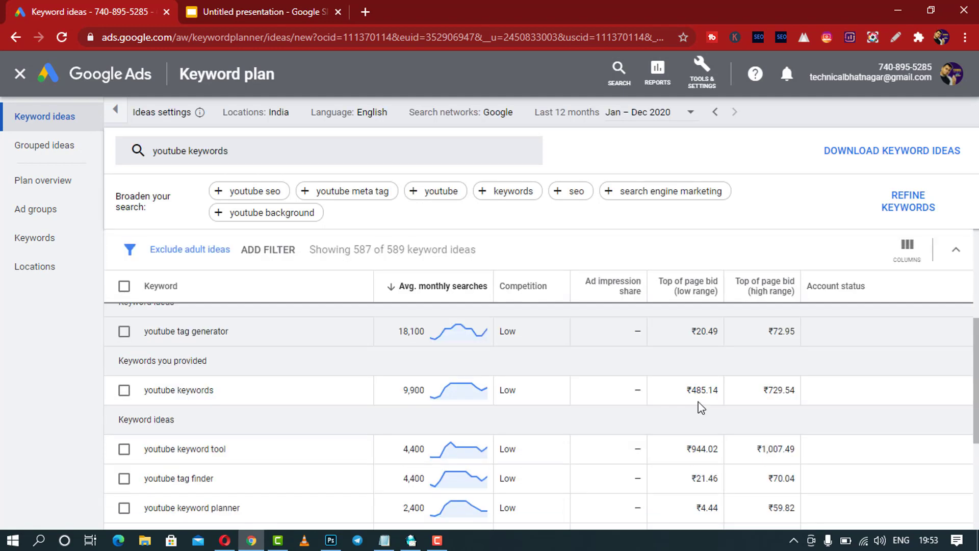
scroll(699, 406, down, 1)
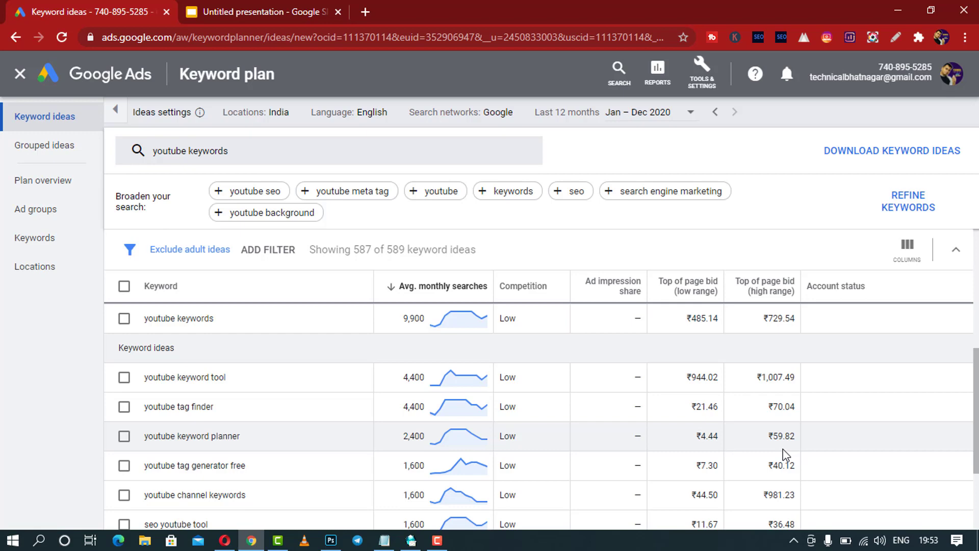
scroll(561, 480, up, 4)
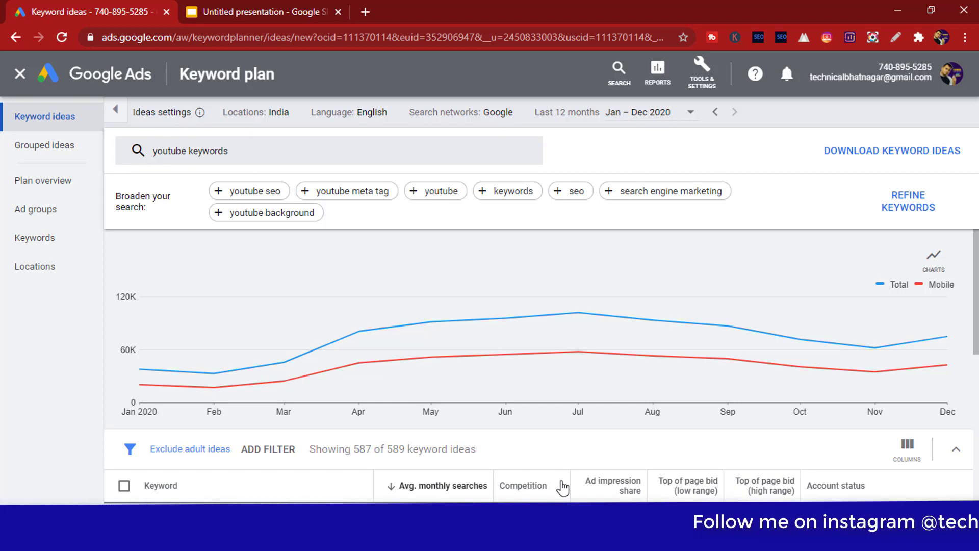
click(258, 158)
click(218, 313)
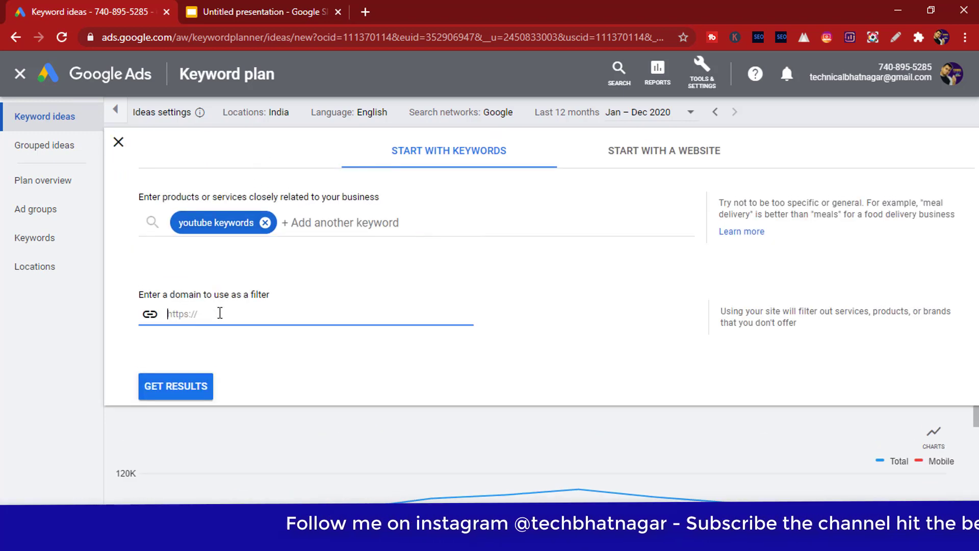
text(http)
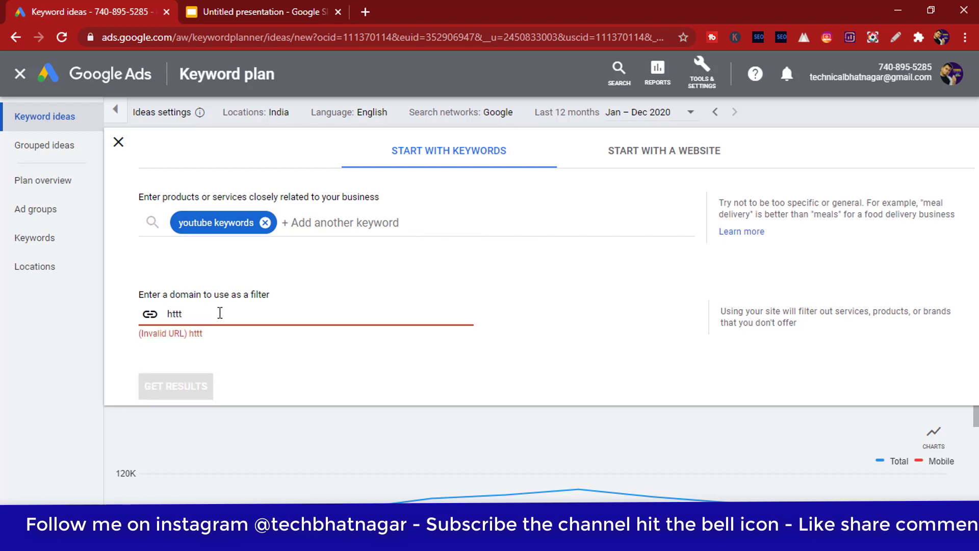
key(BackSpace)
key(BackSpace)
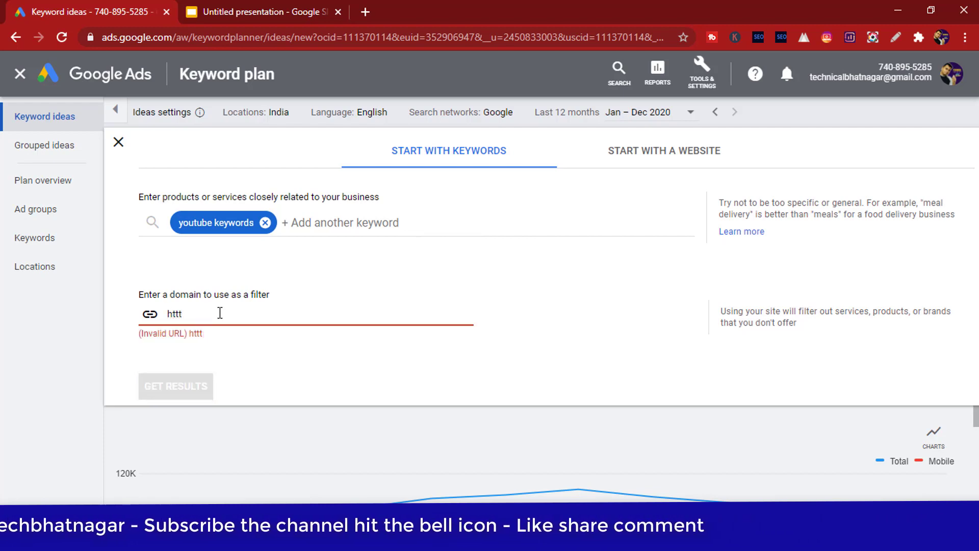
text(p)
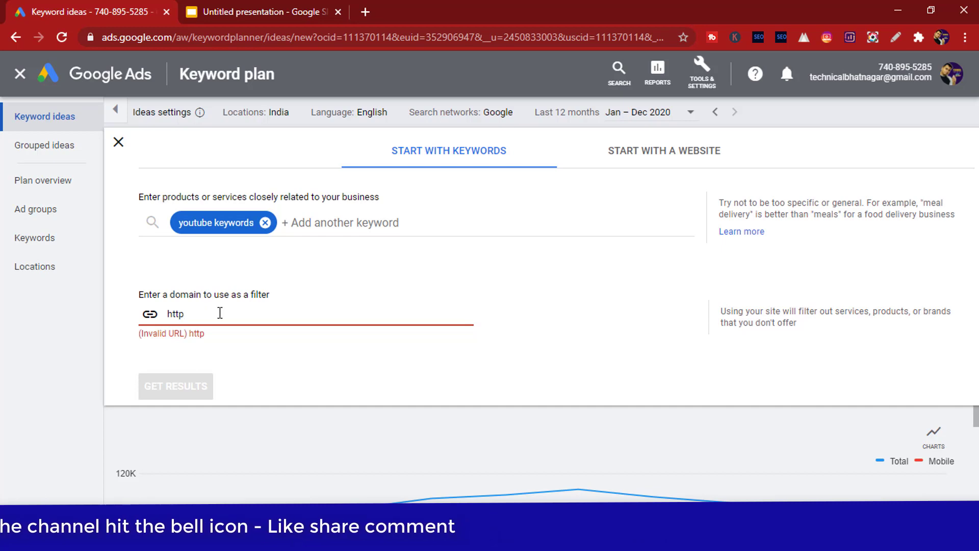
text(s:)
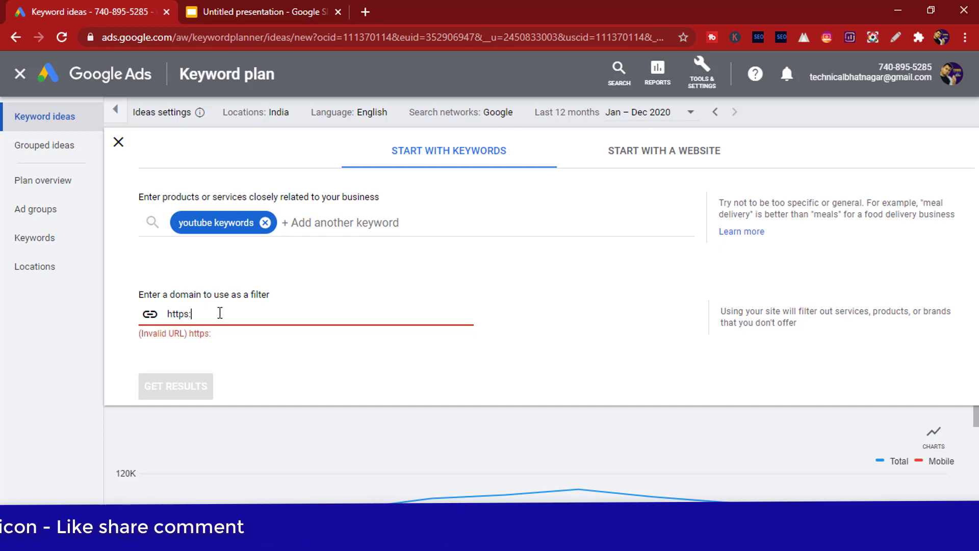
text(//www)
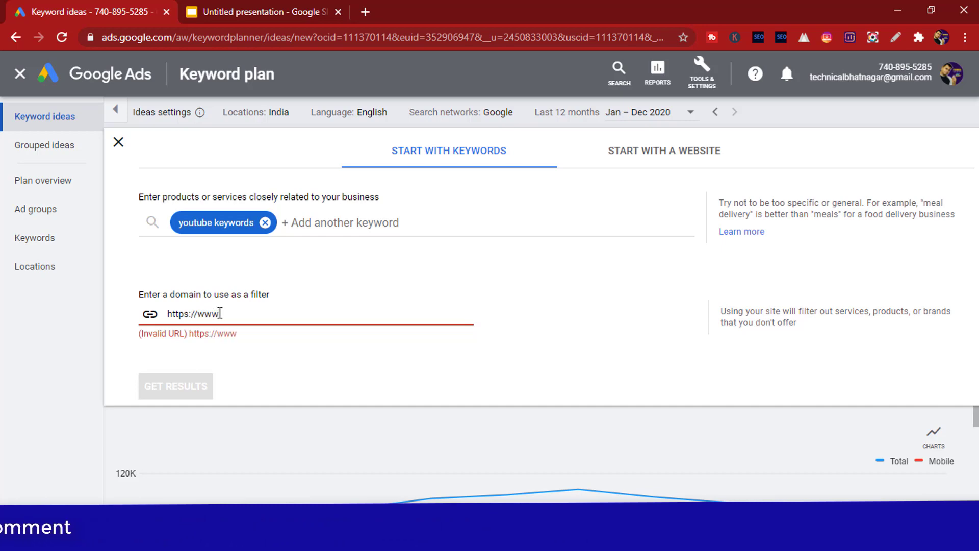
text(.youtube.com)
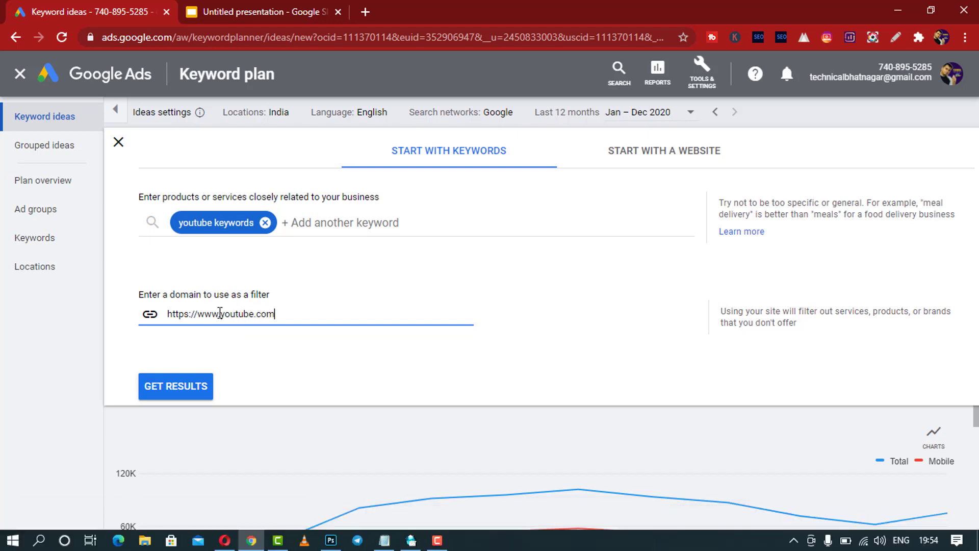
click(186, 395)
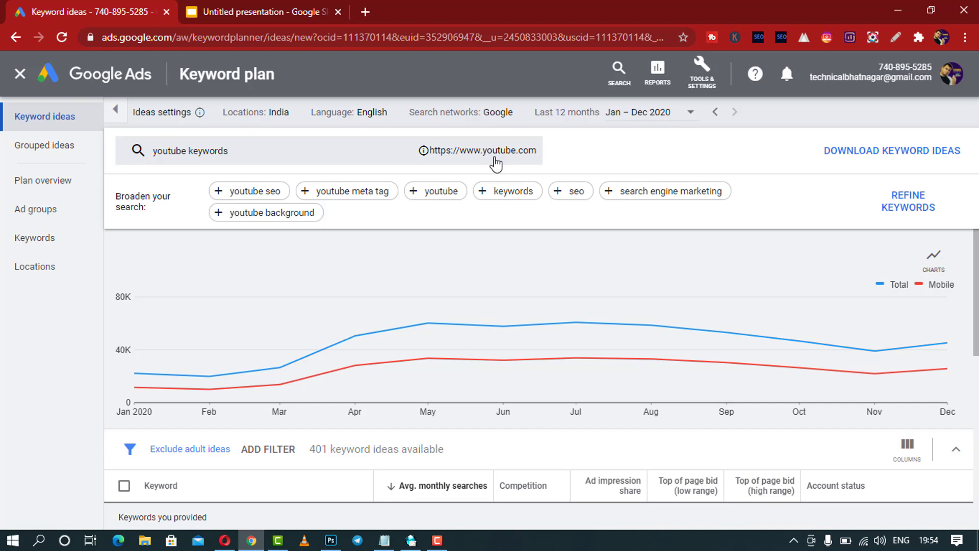
- Review the domain-filtered keyword ideas with their monthly searches and bid ranges
mouse_move(644, 309)
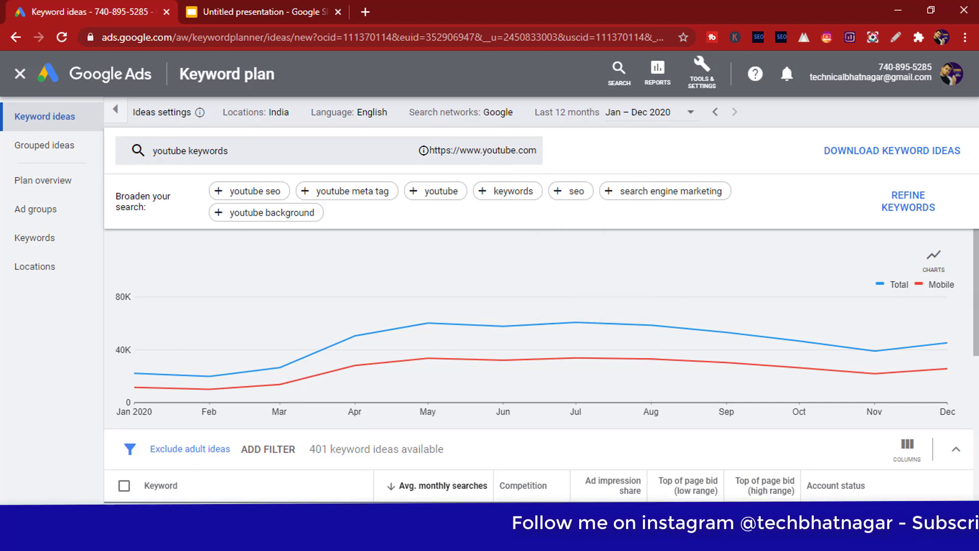
scroll(977, 342, down, 5)
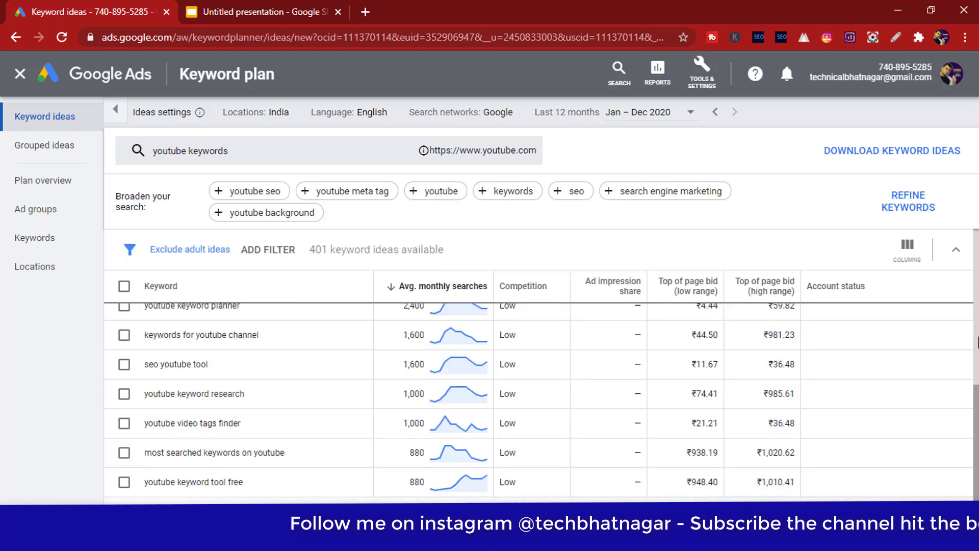
scroll(944, 407, up, 2)
scroll(867, 459, down, 3)
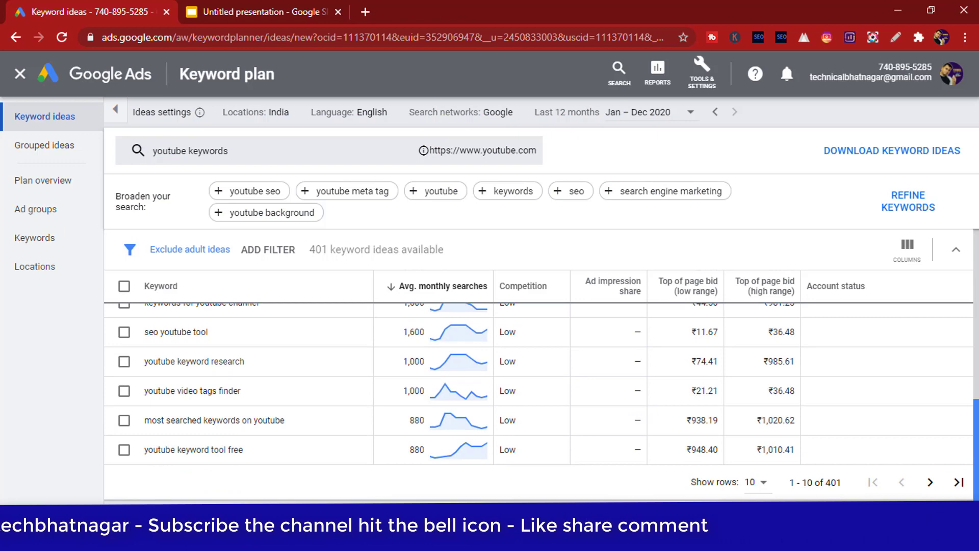
scroll(971, 483, up, 3)
scroll(971, 388, up, 1)
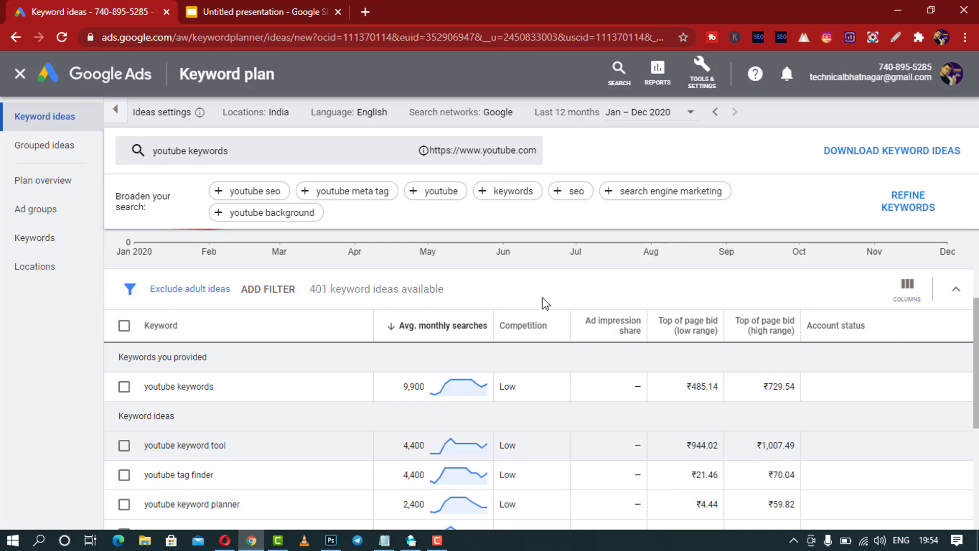
- Replace the search term with "youtube seo", keeping the domain filter, and get the results
click(250, 162)
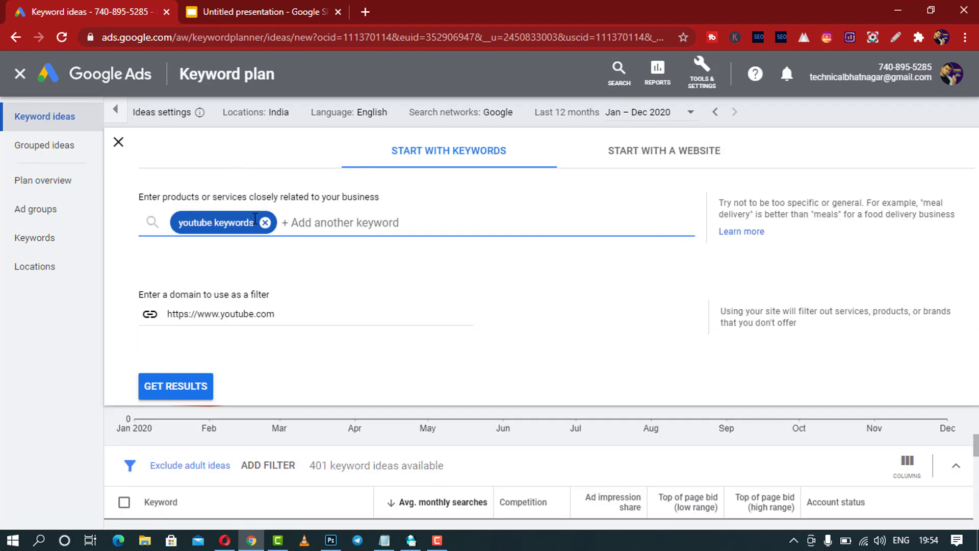
click(265, 223)
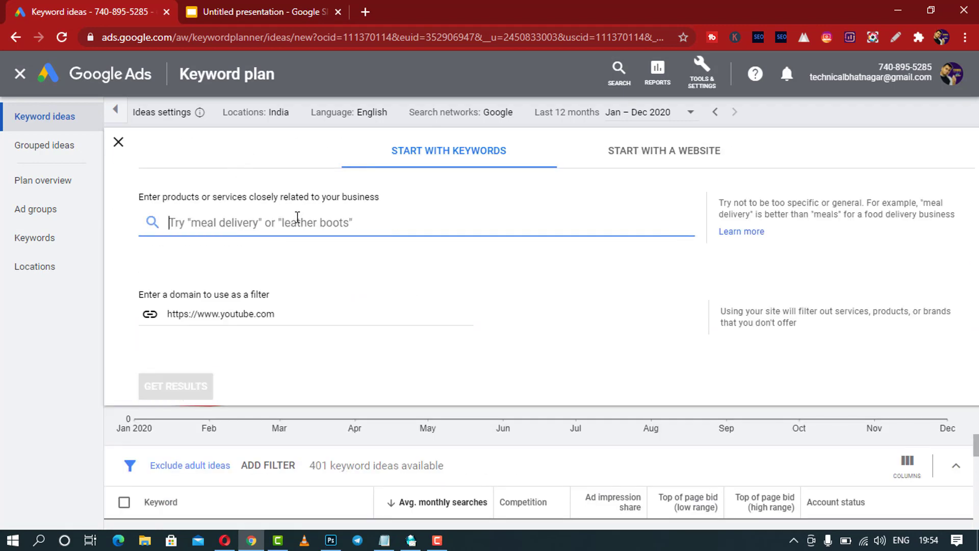
text(youtube seo)
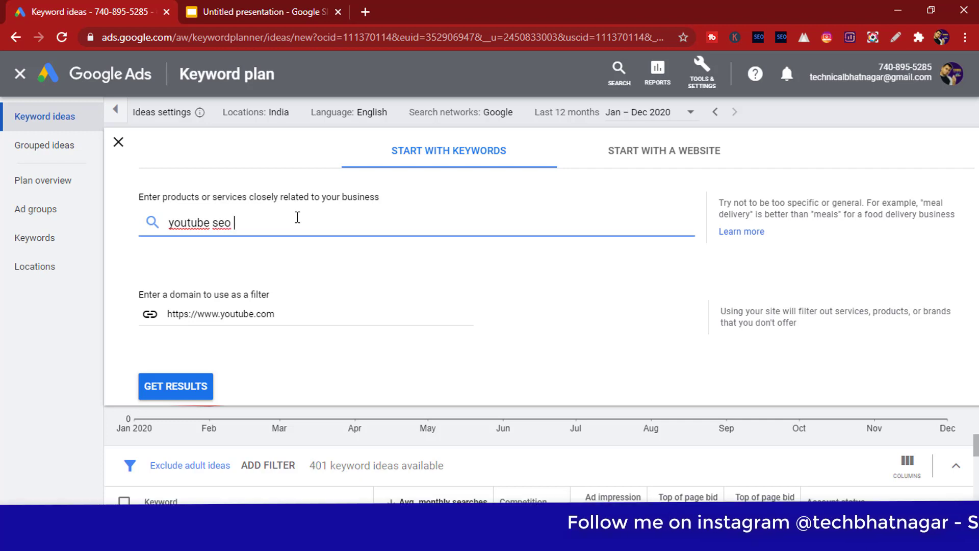
click(187, 390)
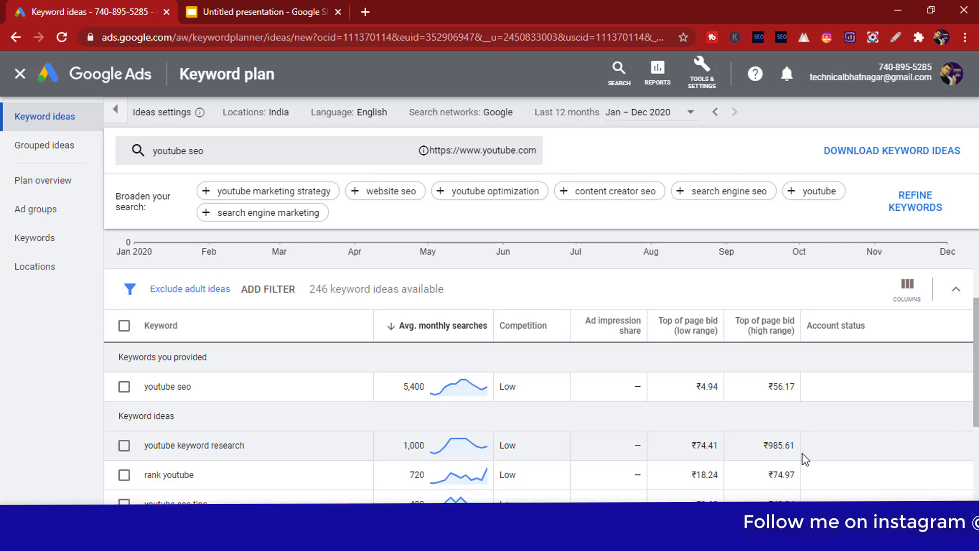
- Replace India with the United States as the targeted location for the "youtube seo" keyword ideas and save it
click(278, 121)
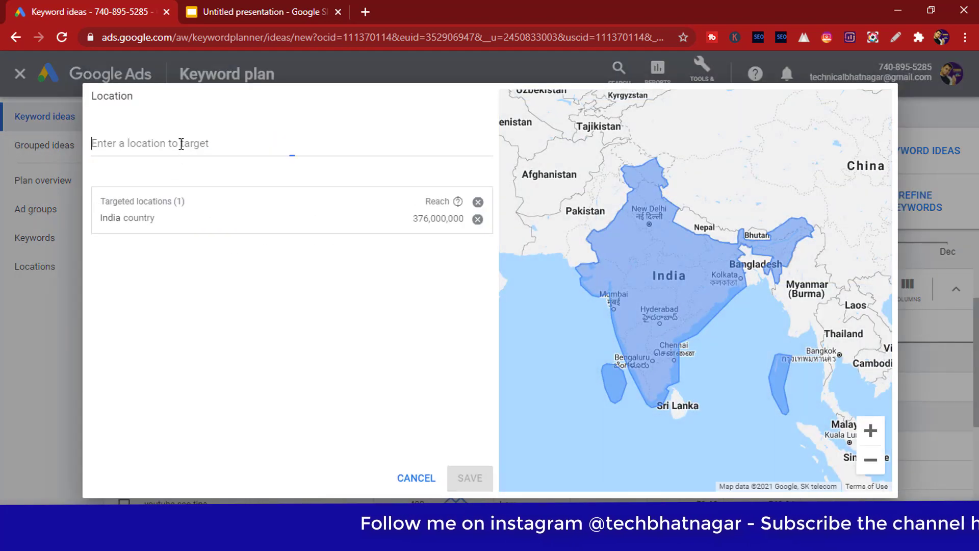
click(478, 220)
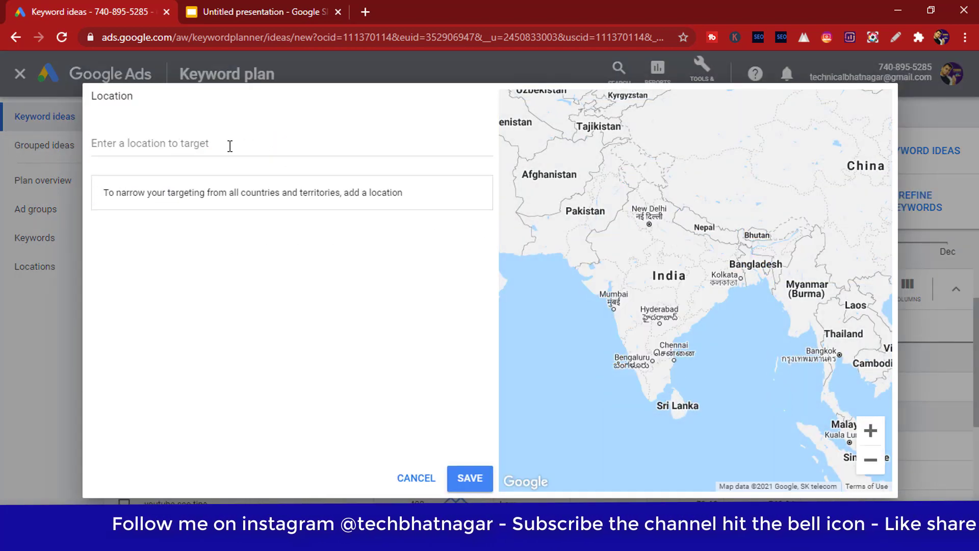
click(231, 146)
text(unit)
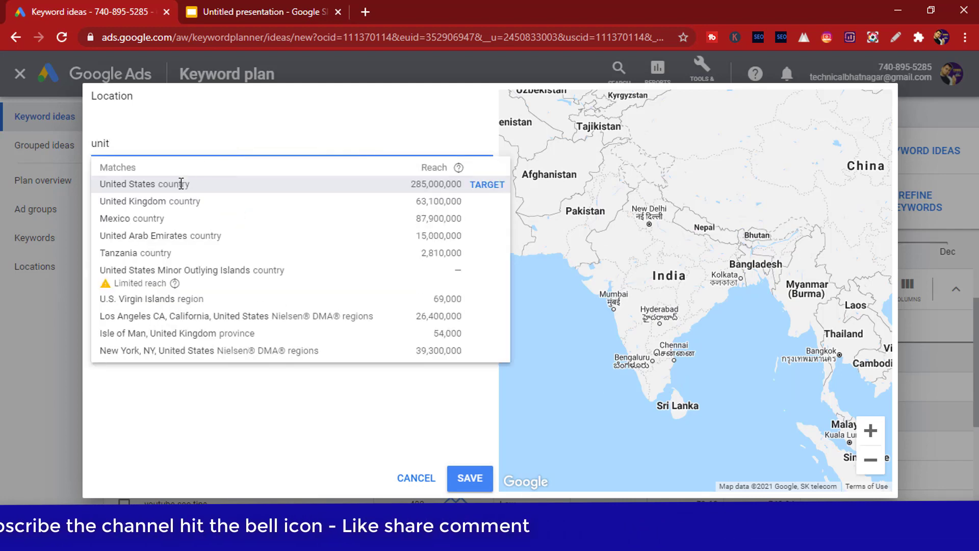
click(143, 184)
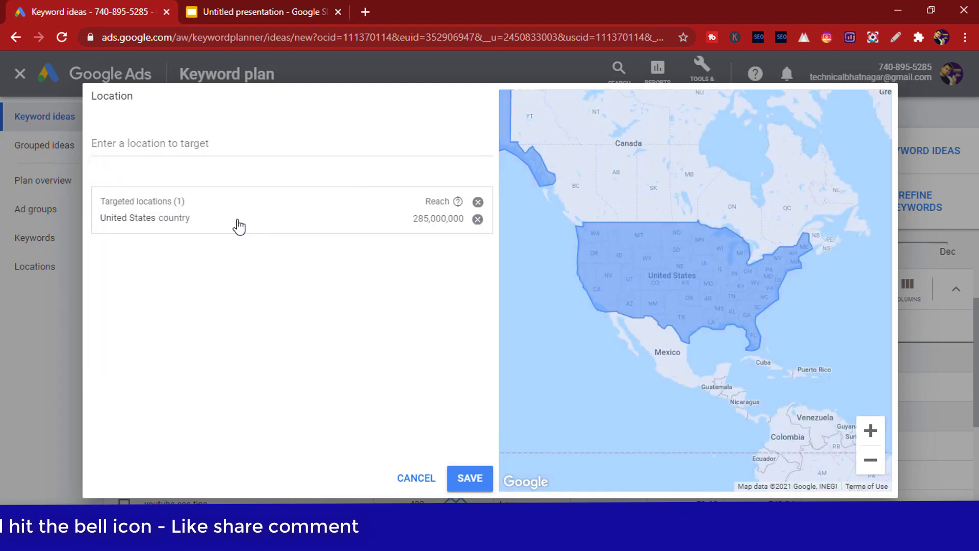
click(467, 482)
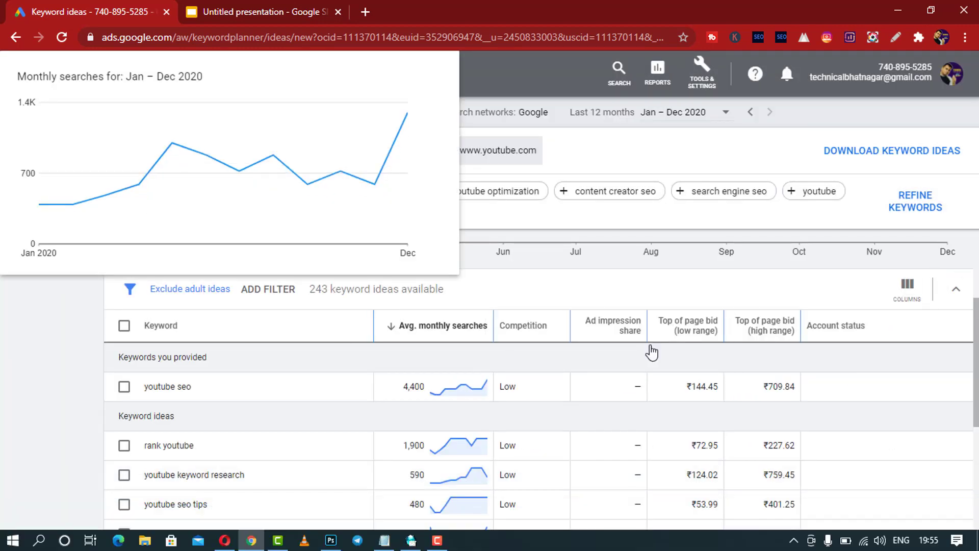
- Review the search trend chart and the United States keyword ideas with their monthly searches, competition and top of page bids
scroll(650, 350, down, 4)
scroll(428, 225, up, 7)
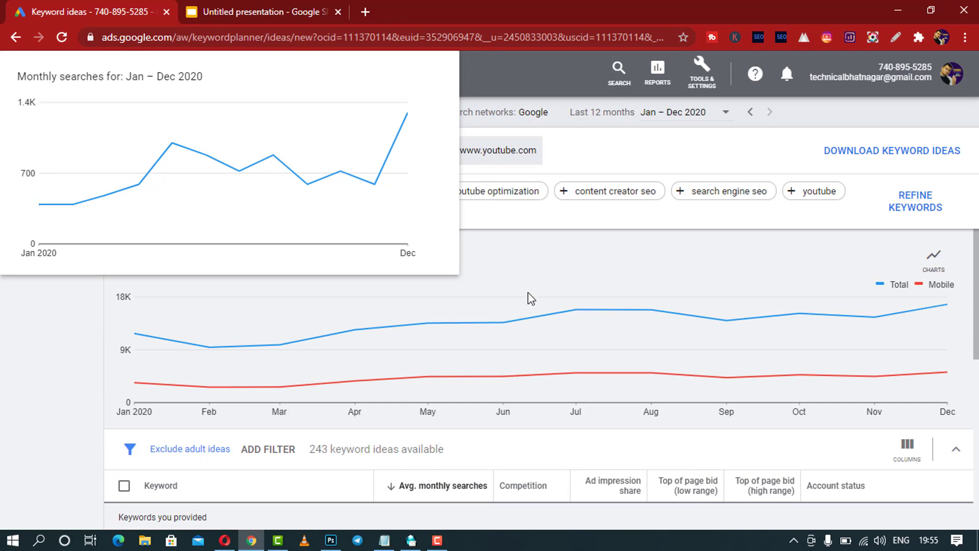
scroll(613, 292, down, 1)
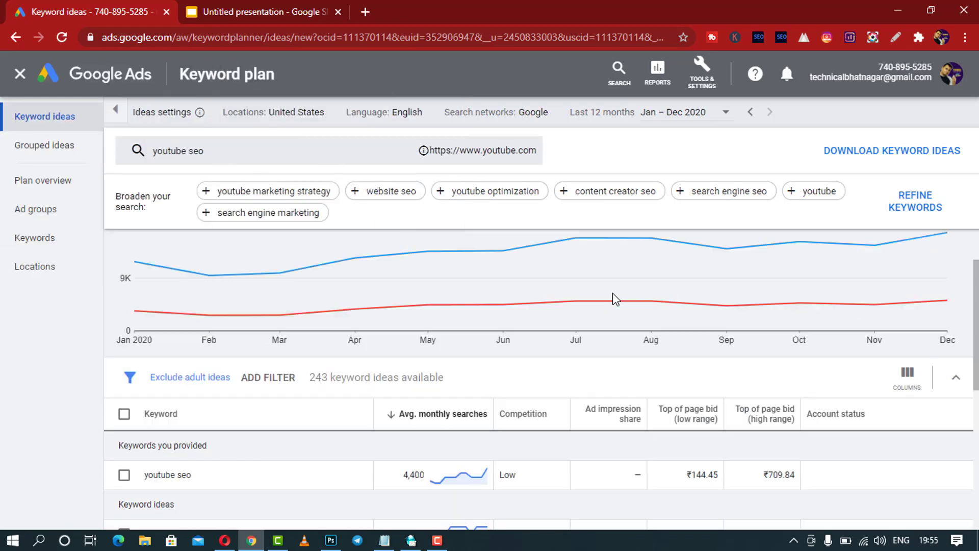
scroll(613, 293, down, 1)
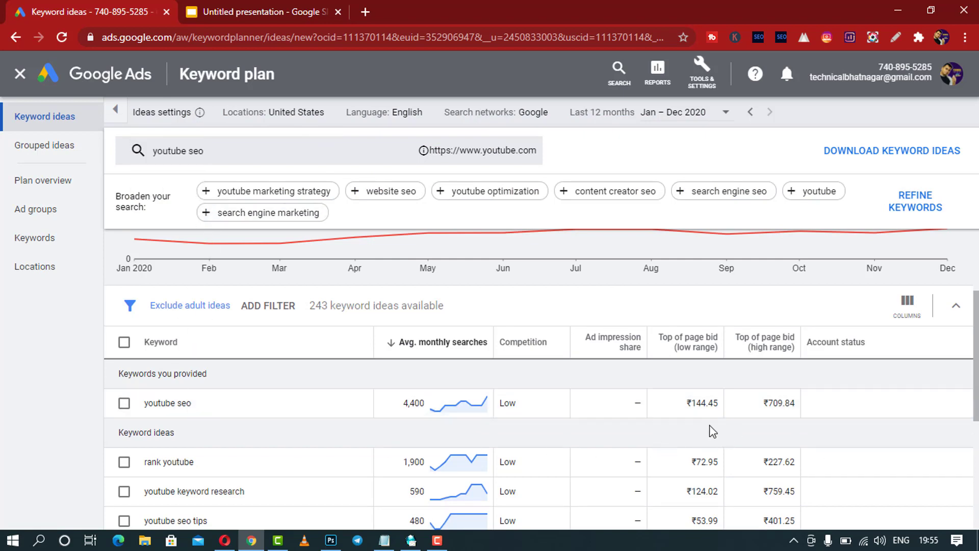
scroll(781, 445, down, 1)
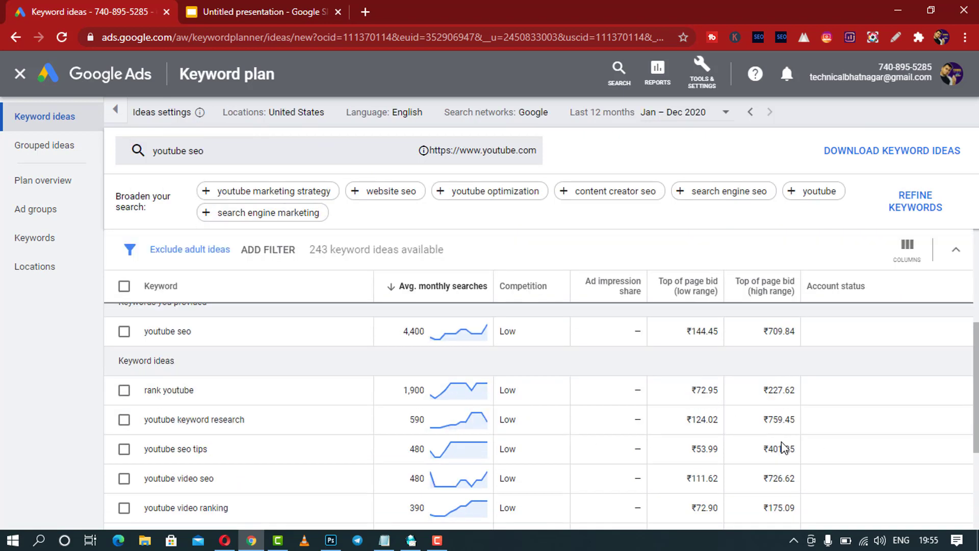
scroll(784, 448, down, 3)
scroll(784, 448, up, 4)
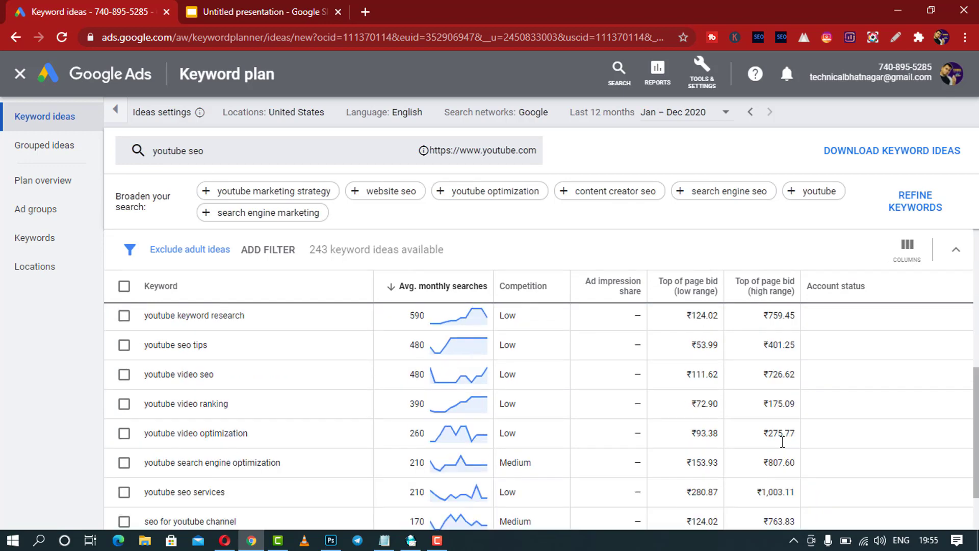